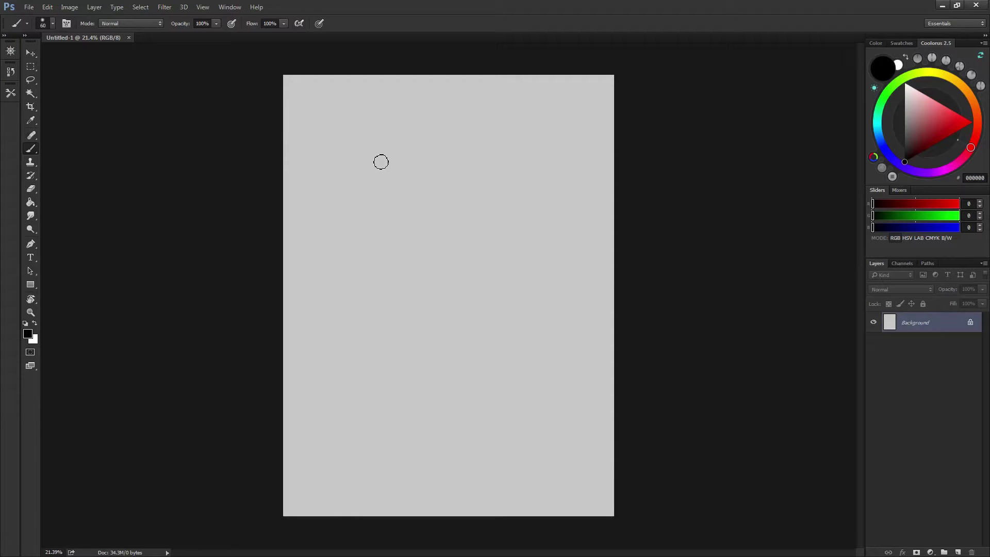
- Paint bold black curling, looped, diagonal, hooked and c-shaped strokes, then a thin loop with a tiny brush
mouse_move(380, 157)
left_mouse_down()
mouse_move(469, 141)
mouse_move(370, 323)
left_mouse_up()
left_click_drag(522, 340, 436, 295)
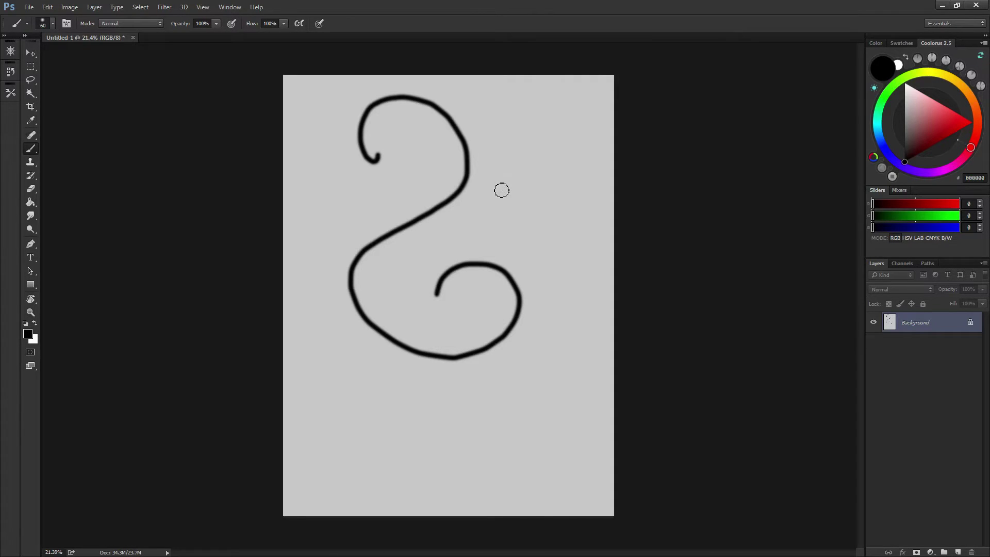
mouse_move(498, 186)
left_mouse_down()
mouse_move(500, 252)
mouse_move(526, 219)
mouse_move(555, 227)
left_mouse_up()
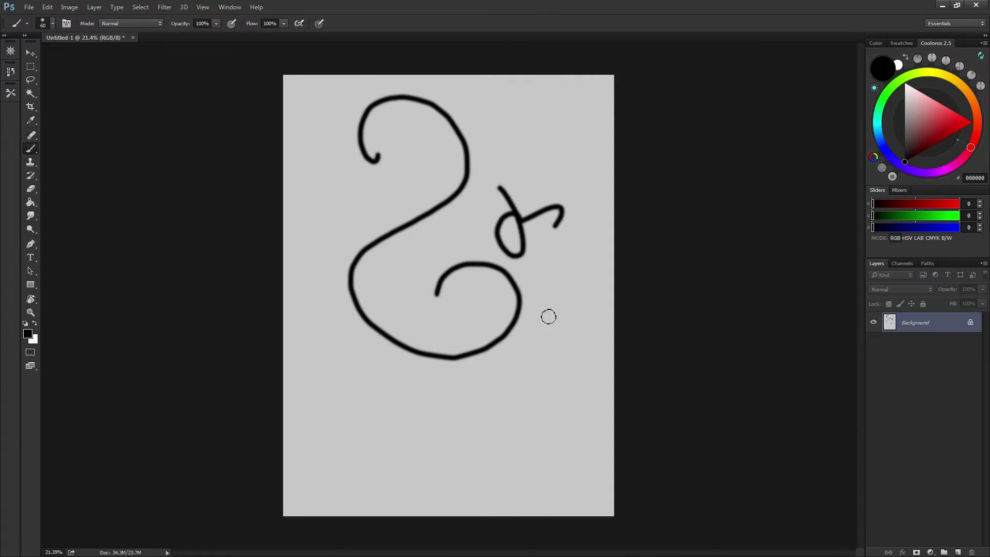
left_click_drag(513, 380, 387, 424)
mouse_move(435, 455)
left_mouse_down()
mouse_move(527, 445)
mouse_move(471, 470)
left_mouse_up()
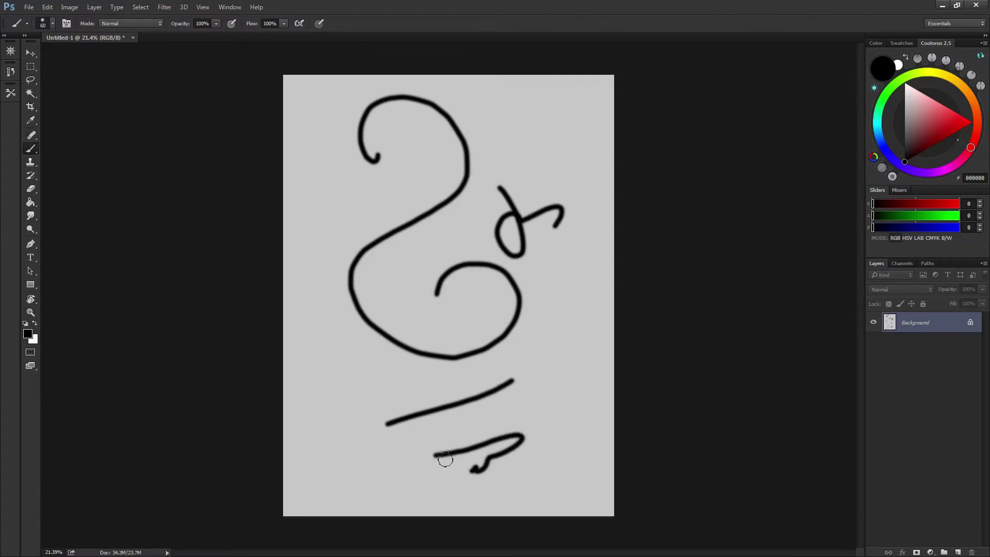
mouse_move(361, 380)
left_mouse_down()
mouse_move(351, 401)
mouse_move(393, 394)
left_mouse_up()
left_click_drag(369, 371, 404, 364)
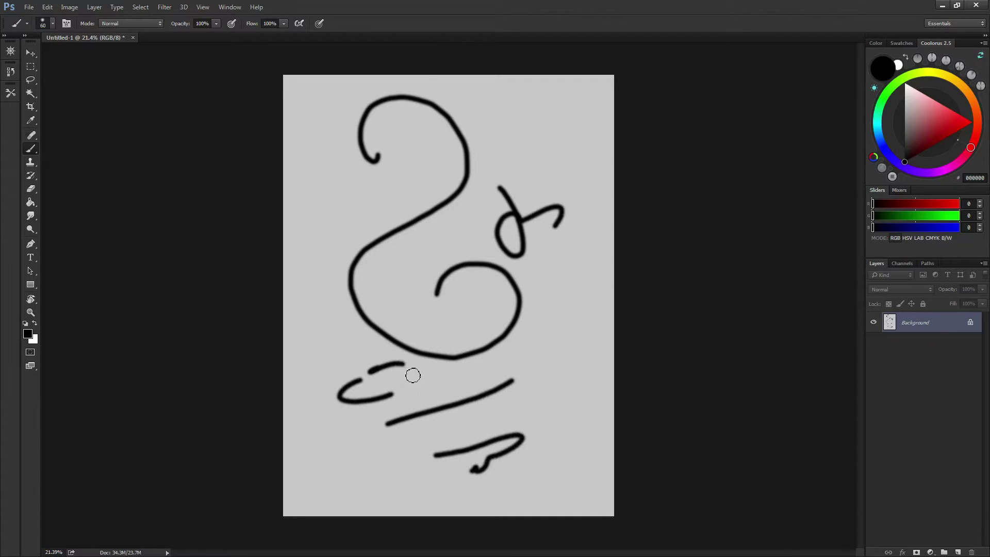
key("bracketleft")
key("bracketleft")
key("bracketleft")
key("bracketleft")
key("bracketleft")
key("bracketleft")
key("bracketleft")
key("bracketleft")
key("bracketleft")
key("bracketleft")
key("bracketleft")
mouse_move(544, 324)
left_mouse_down()
mouse_move(553, 395)
mouse_move(570, 363)
left_mouse_up()
- Enlarge the brush to 700 px and paint a big soft black blob across the middle-right
key("bracketright")
key("bracketright")
key("bracketright")
key("bracketright")
key("bracketright")
key("bracketright")
key("bracketright")
key("bracketright")
key("bracketright")
key("bracketright")
key("bracketright")
key("bracketright")
key("bracketright")
key("bracketright")
key("bracketright")
key("bracketright")
key("bracketright")
key("bracketright")
key("bracketright")
key("bracketright")
mouse_move(566, 300)
left_mouse_down()
mouse_move(495, 345)
mouse_move(504, 382)
left_mouse_up()
mouse_move(455, 212)
left_mouse_down()
mouse_move(567, 288)
mouse_move(541, 392)
mouse_move(453, 232)
left_mouse_up()
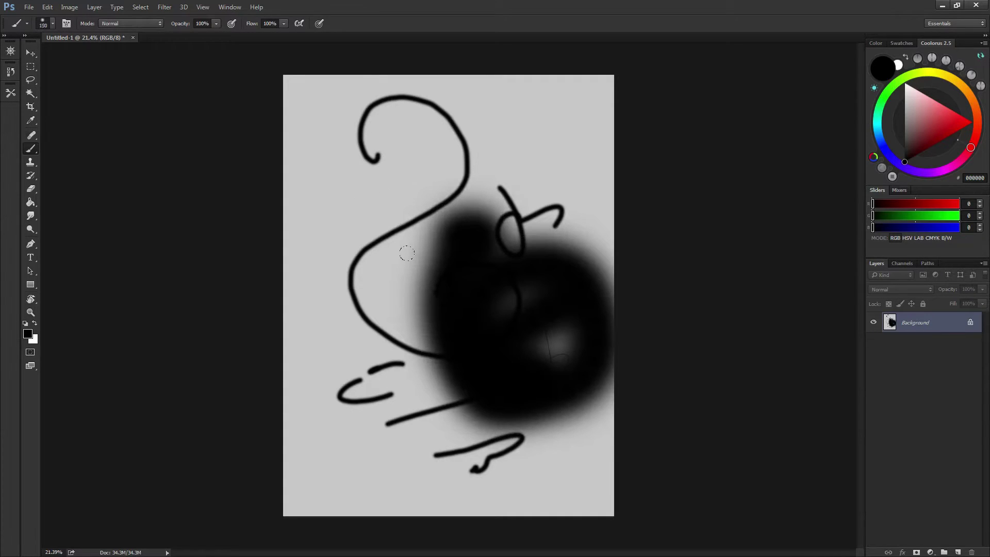
key("bracketleft")
key("bracketleft")
key("bracketleft")
key("bracketleft")
key("bracketleft")
key("bracketleft")
key("bracketleft")
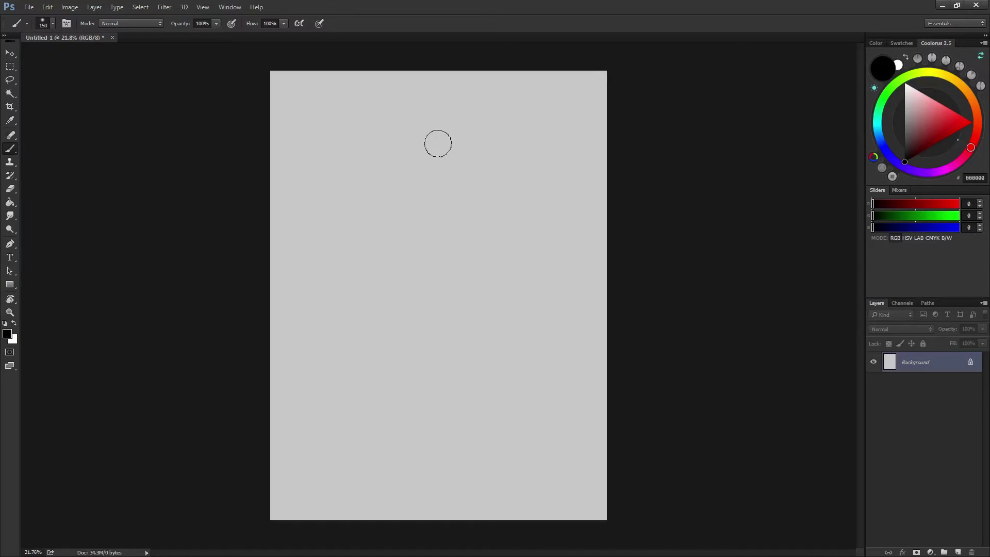
- Paint a thick soft zigzag, a thinner zigzag below it, and a large soft blotch at lower right
mouse_move(405, 134)
left_mouse_down()
mouse_move(430, 132)
mouse_move(433, 178)
mouse_move(468, 219)
left_mouse_up()
key("bracketleft")
key("bracketleft")
key("bracketleft")
key("bracketleft")
key("bracketleft")
key("bracketleft")
mouse_move(406, 232)
left_mouse_down()
mouse_move(387, 361)
mouse_move(435, 387)
left_mouse_up()
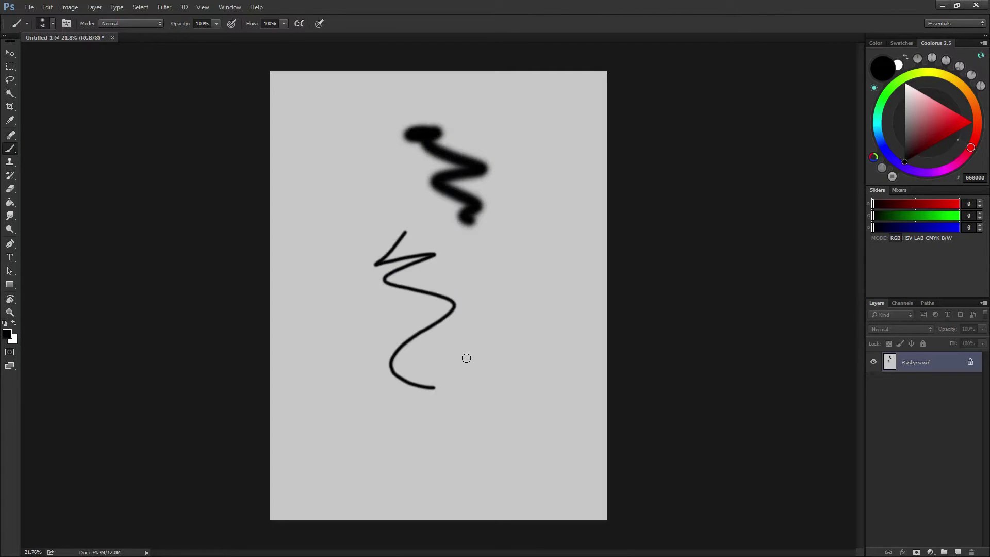
key("bracketright")
key("bracketright")
key("bracketright")
key("bracketright")
key("bracketright")
key("bracketright")
key("bracketright")
key("bracketright")
key("bracketright")
key("bracketright")
key("bracketright")
key("bracketright")
mouse_move(486, 358)
left_mouse_down()
mouse_move(459, 386)
mouse_move(423, 330)
left_mouse_up()
- Switch to a 40 px hard round brush and paint a thin zigzag, a big black block and an angled stroke
right_click(387, 207)
left_click(402, 303)
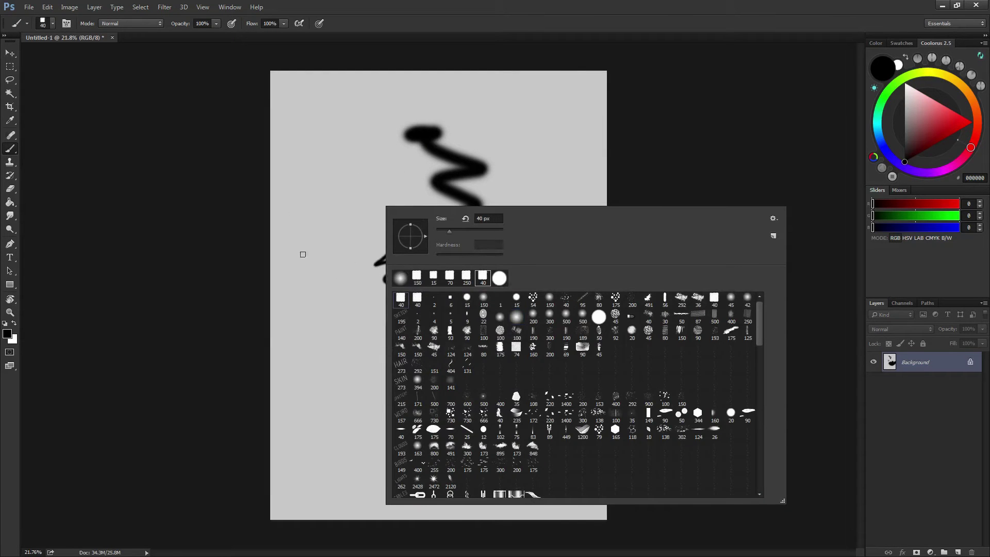
left_click(303, 254)
left_click_drag(312, 149, 326, 139)
left_click_drag(341, 172, 340, 222)
key("bracketright")
key("bracketright")
key("bracketright")
key("bracketright")
key("bracketright")
key("bracketright")
key("bracketright")
key("bracketright")
key("bracketright")
key("bracketright")
key("bracketright")
key("bracketright")
key("bracketright")
mouse_move(343, 266)
left_mouse_down()
mouse_move(339, 296)
mouse_move(381, 353)
mouse_move(374, 375)
left_mouse_up()
key("bracketleft")
key("bracketleft")
key("bracketleft")
key("bracketleft")
key("bracketleft")
key("bracketleft")
key("bracketleft")
key("bracketleft")
key("bracketleft")
key("bracketleft")
mouse_move(414, 409)
left_mouse_down()
mouse_move(367, 429)
mouse_move(408, 450)
left_mouse_up()
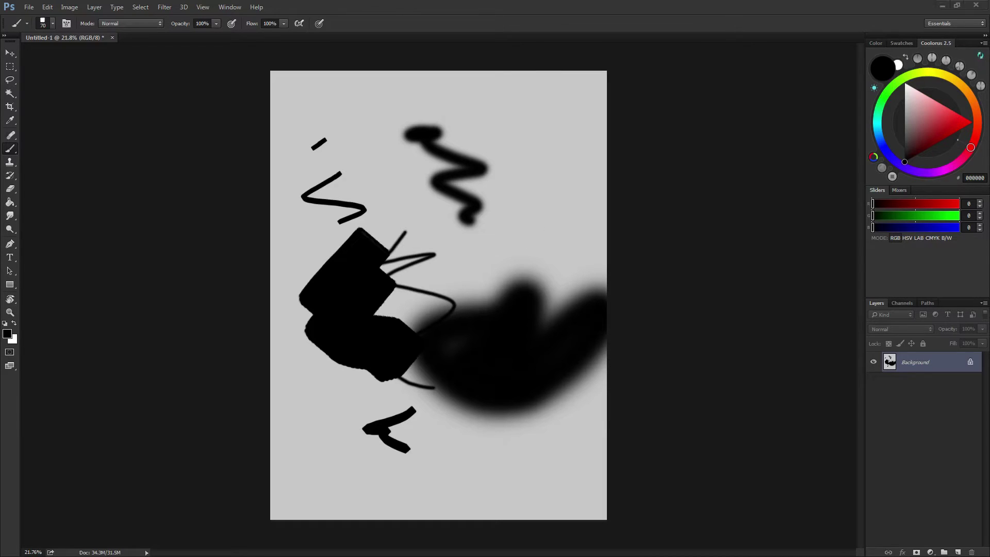
key("alt+Tab")
- Check that the Game Capture source is set to [DWM]: Monitor Capture, then accept its properties
left_click_drag(519, 78, 567, 87)
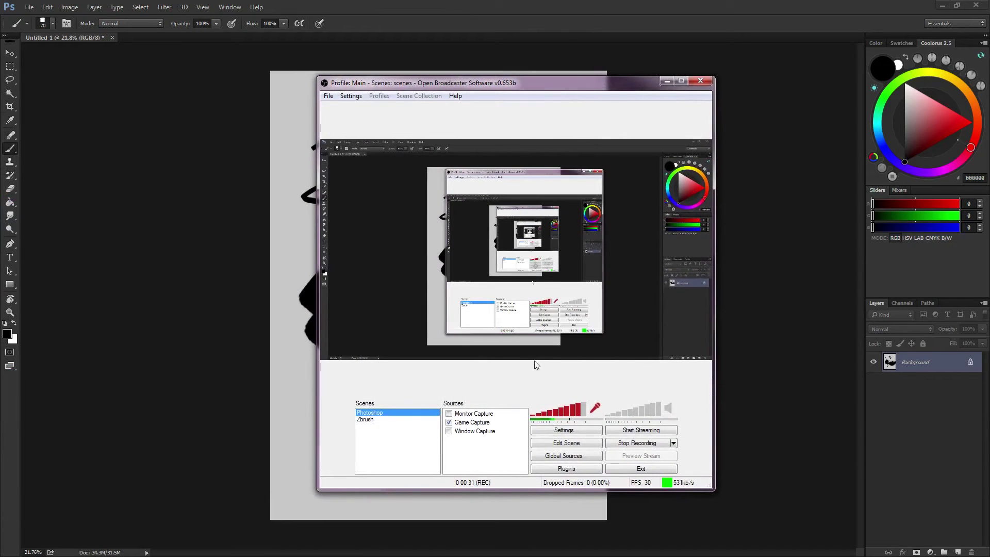
left_click(488, 424)
right_click(488, 423)
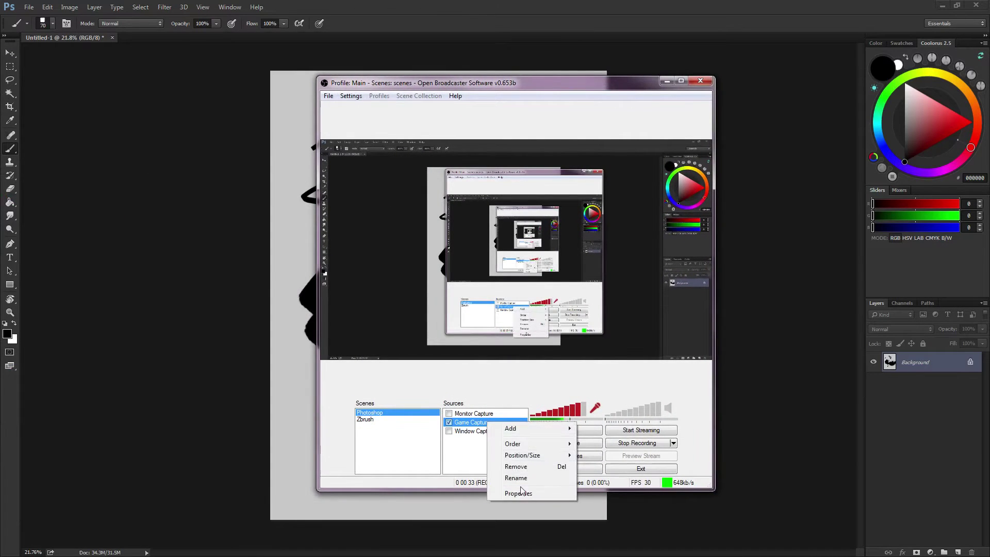
left_click(508, 495)
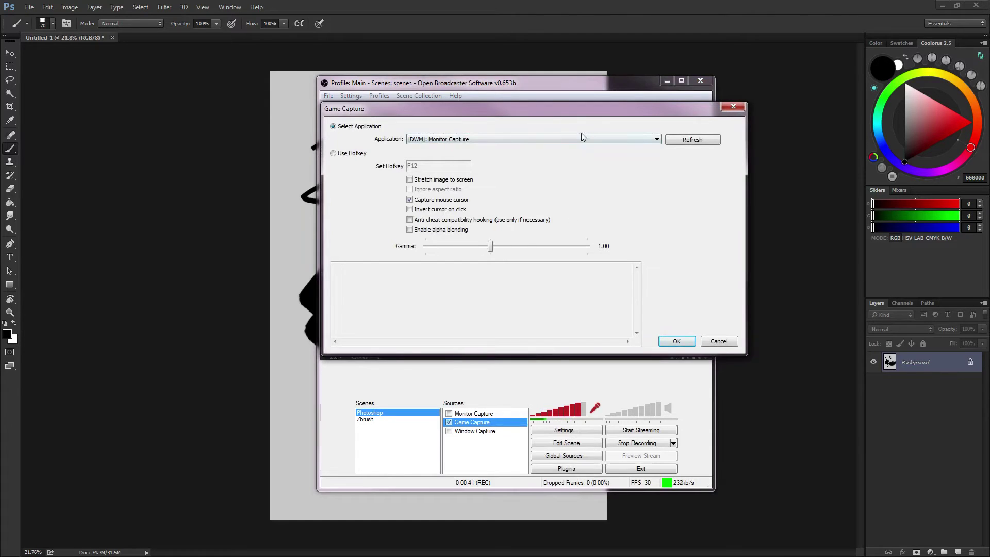
mouse_move(588, 109)
left_mouse_down()
mouse_move(558, 119)
mouse_move(578, 117)
left_mouse_up()
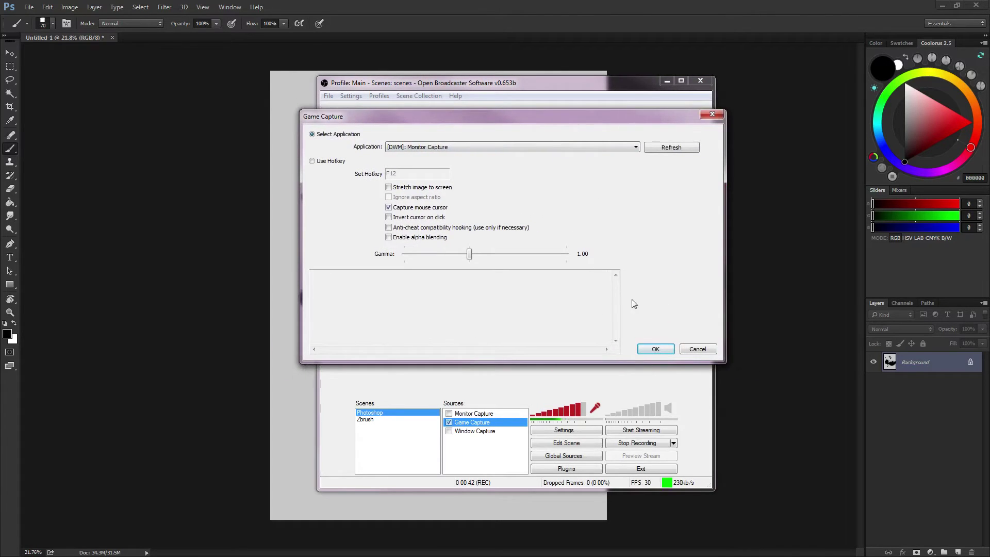
left_click(656, 349)
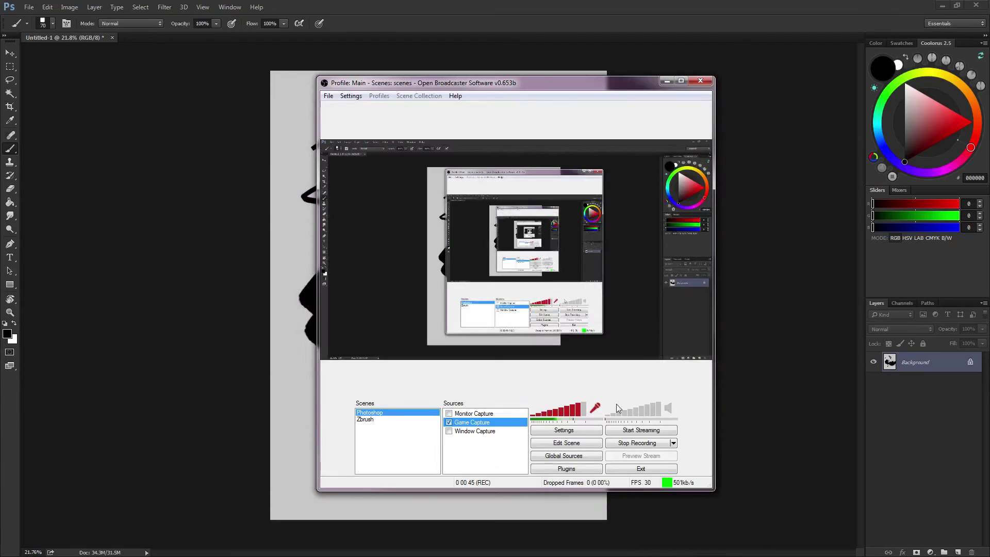
left_click(564, 430)
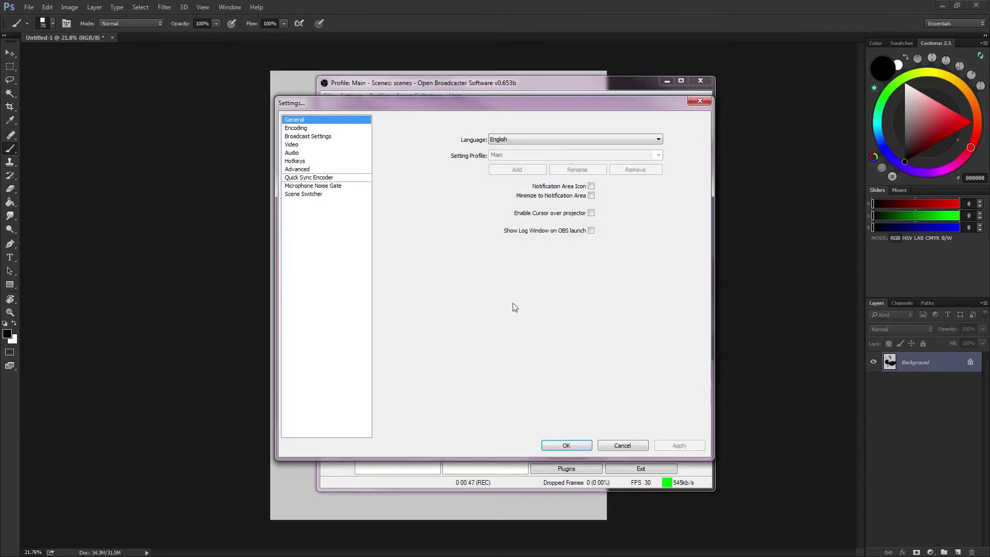
left_click(298, 145)
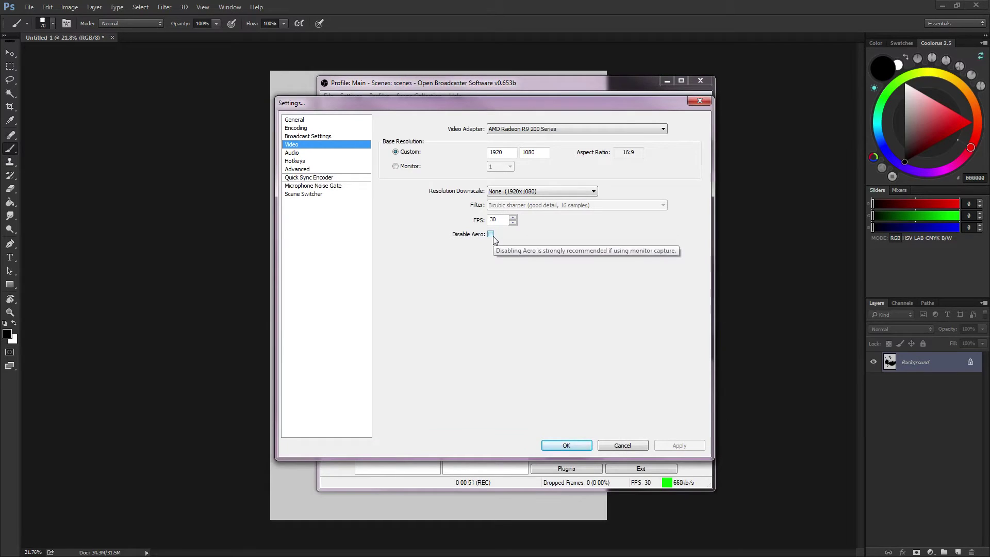
left_click(566, 445)
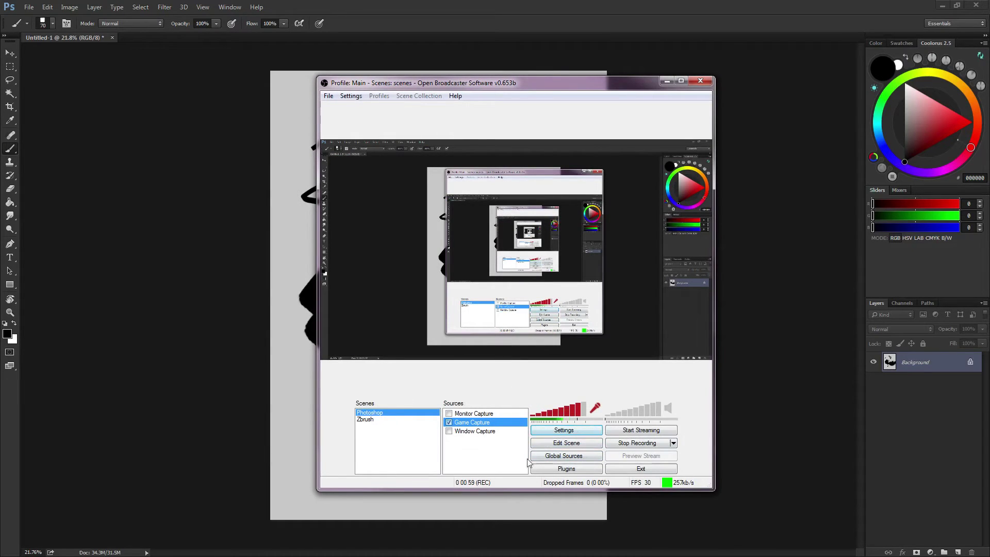
right_click(491, 422)
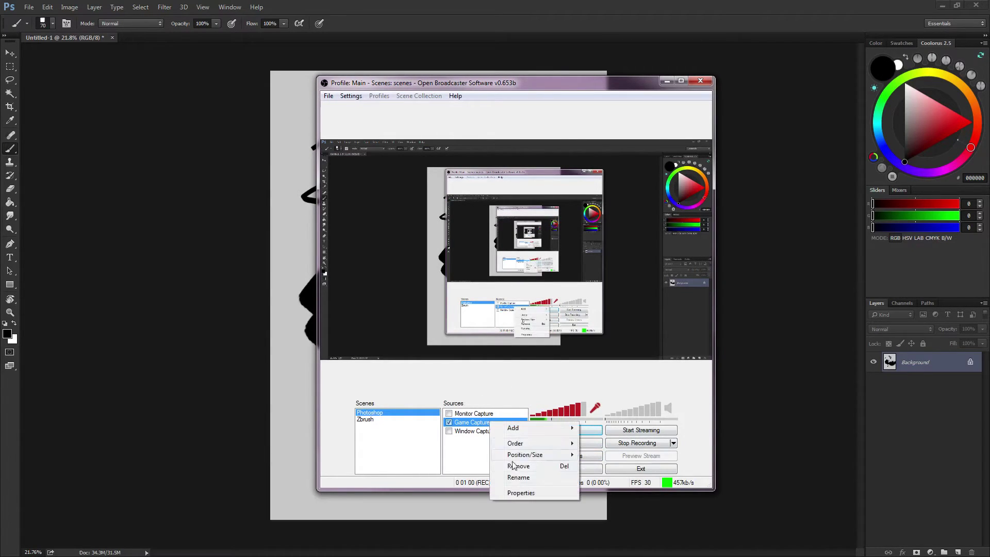
- Reaccept the Game Capture properties, then move the OBS window aside and minimise it
left_click(511, 493)
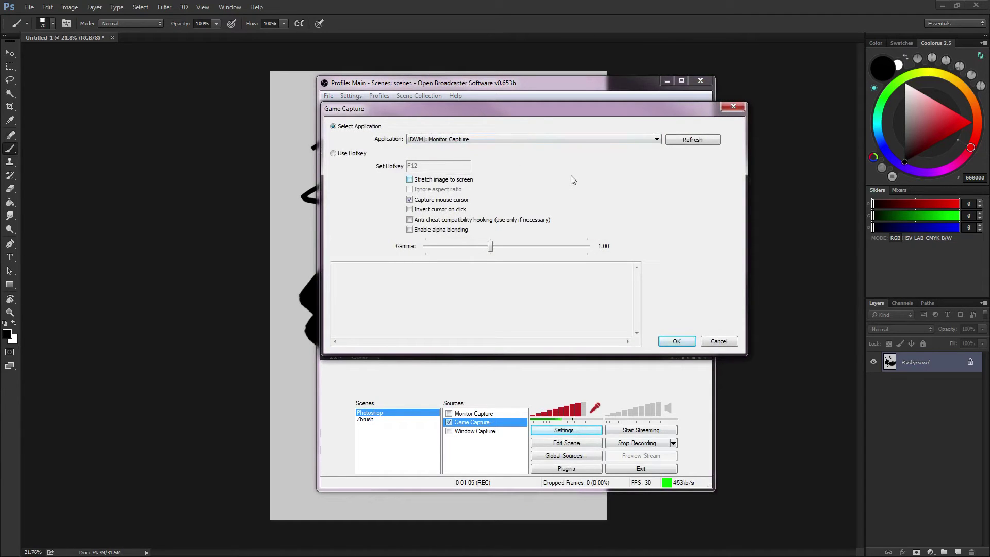
left_click(691, 343)
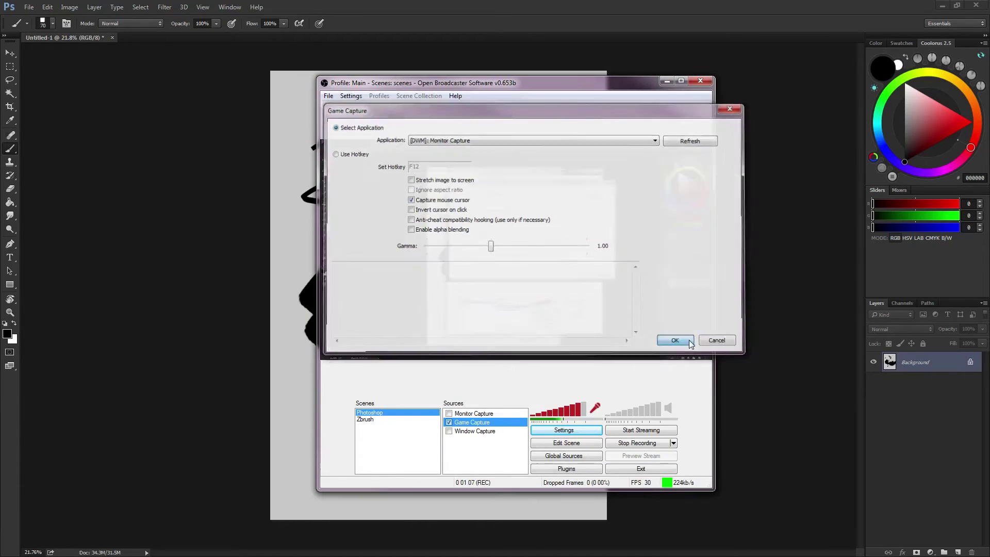
left_click_drag(570, 81, 453, 72)
key("super+Down")
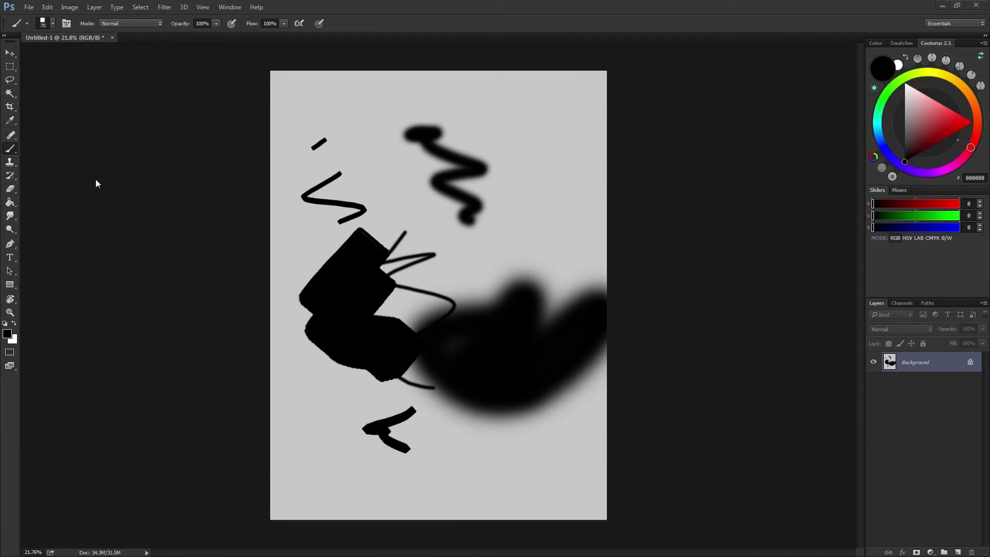
- Paint a looped d-shaped stroke at upper right and a thick zigzag over the soft squiggle
mouse_move(533, 174)
left_mouse_down()
mouse_move(506, 229)
mouse_move(545, 211)
left_mouse_up()
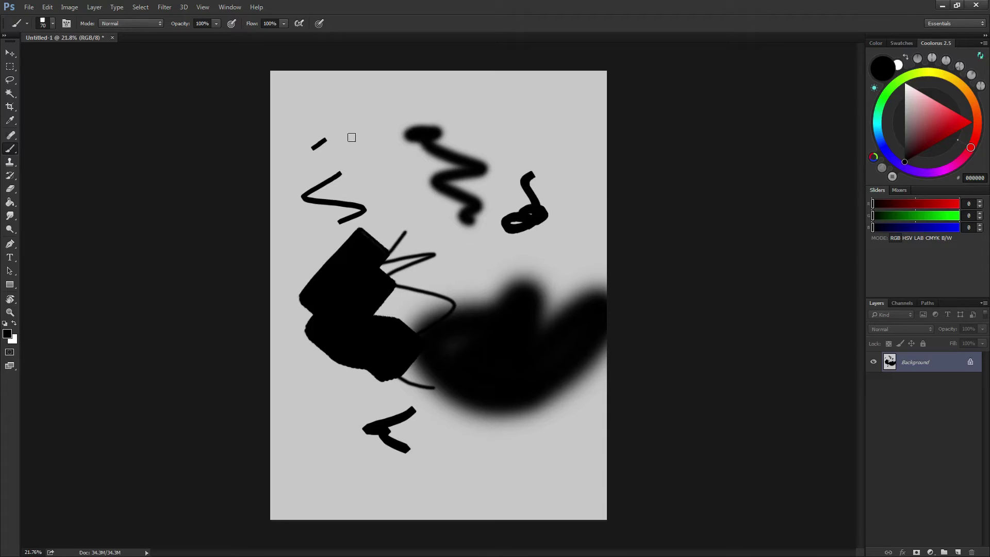
left_click_drag(376, 136, 444, 204)
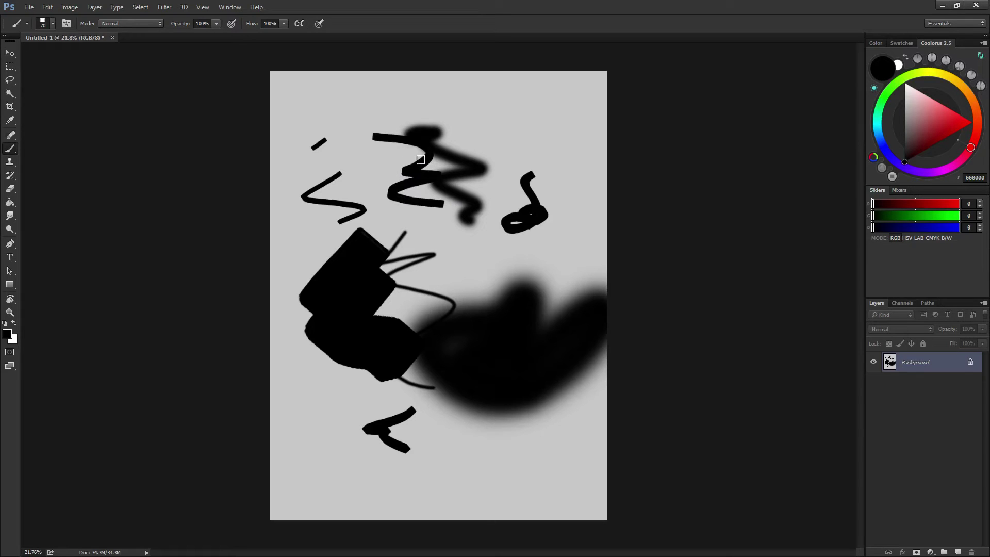
- Open Screen Resolution from the desktop, inspect monitors 1 and 2 (G247HL), and close it unchanged
left_click(942, 5)
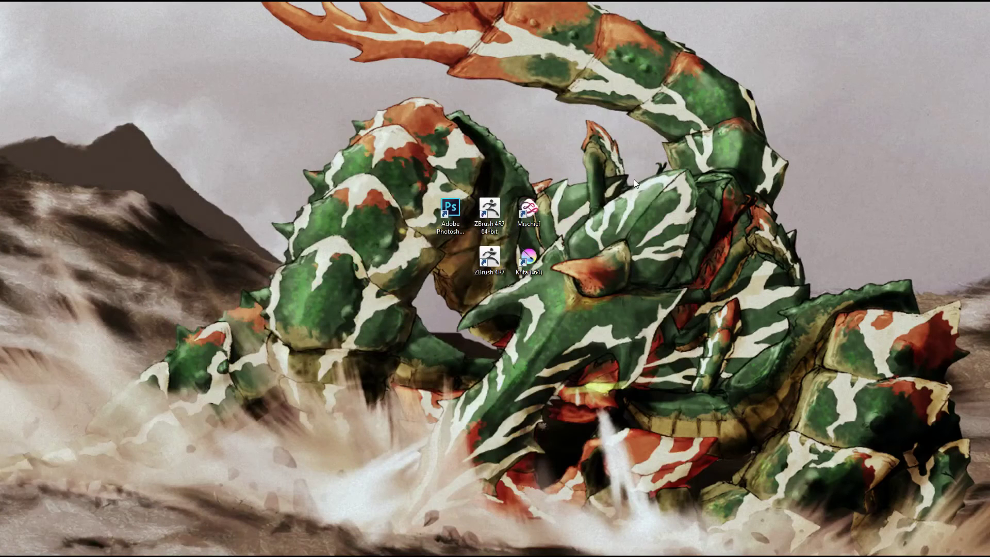
right_click(651, 253)
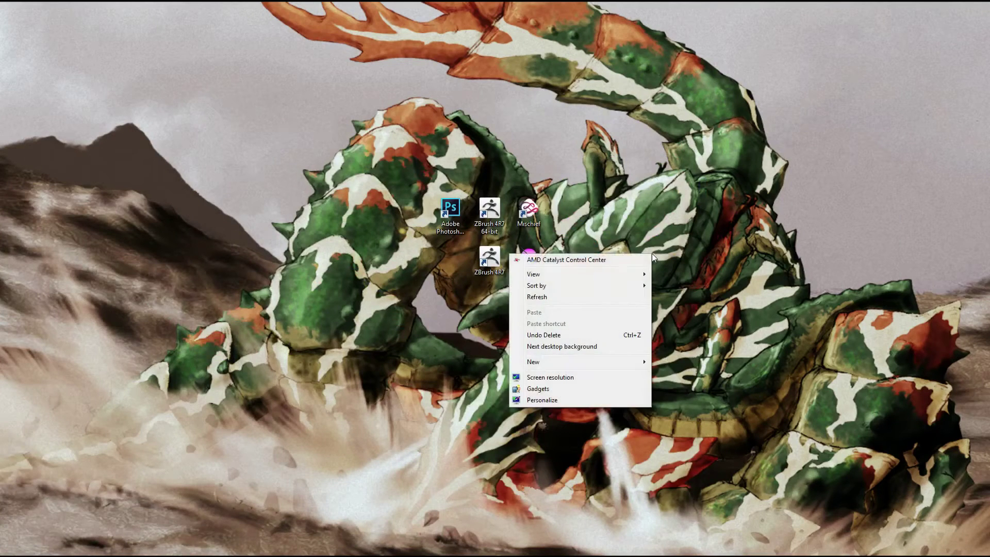
left_click(576, 373)
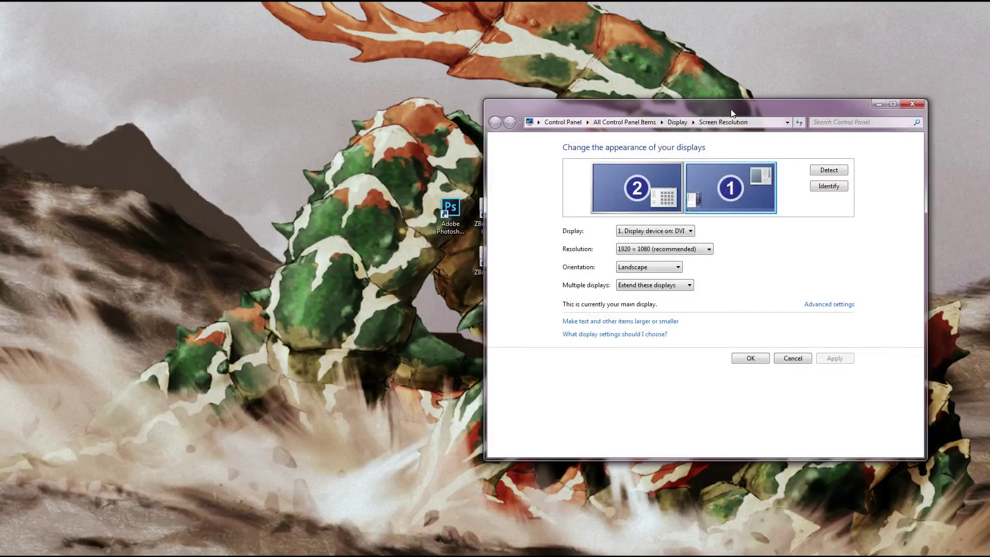
left_click_drag(593, 101, 320, 48)
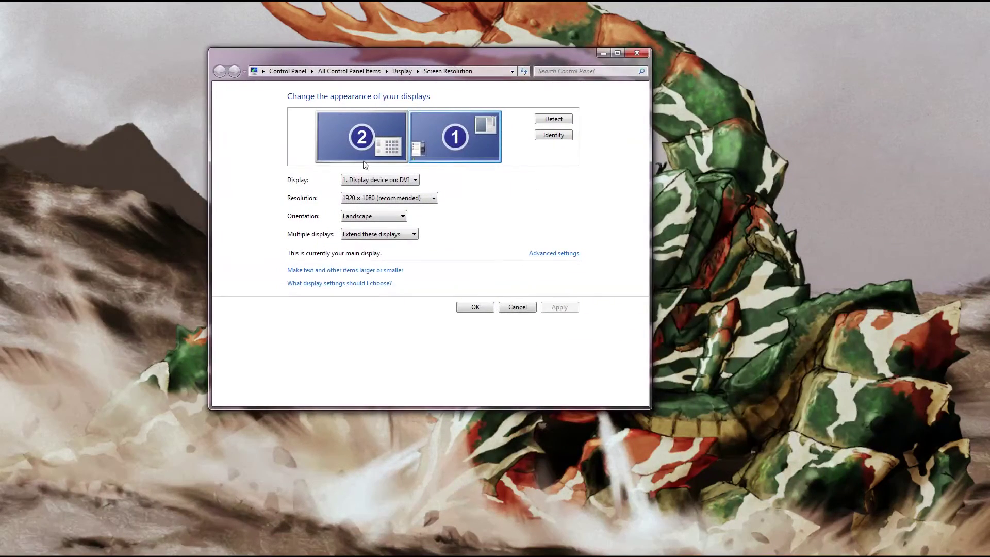
left_click(361, 133)
left_click(446, 133)
left_click(360, 135)
left_click(447, 133)
left_click(356, 137)
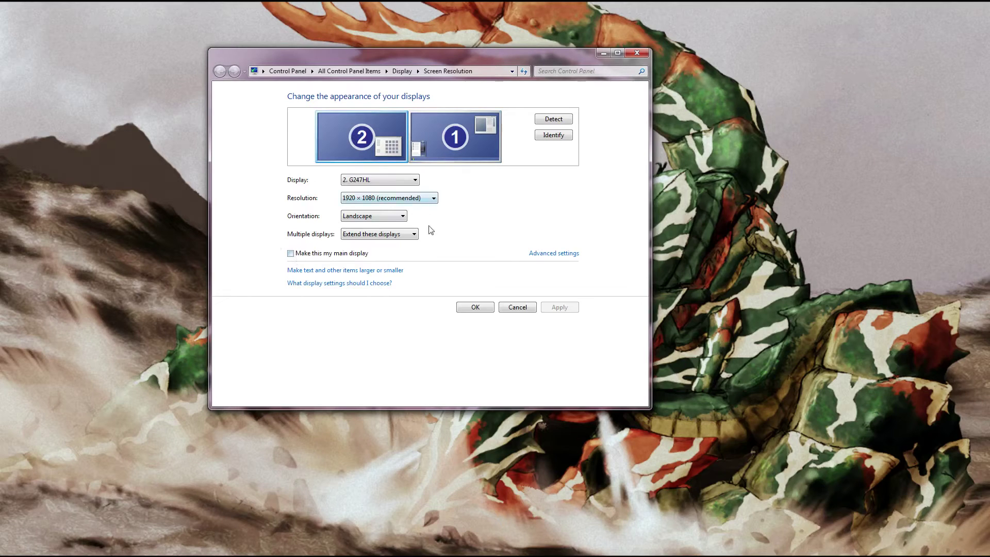
left_click(636, 54)
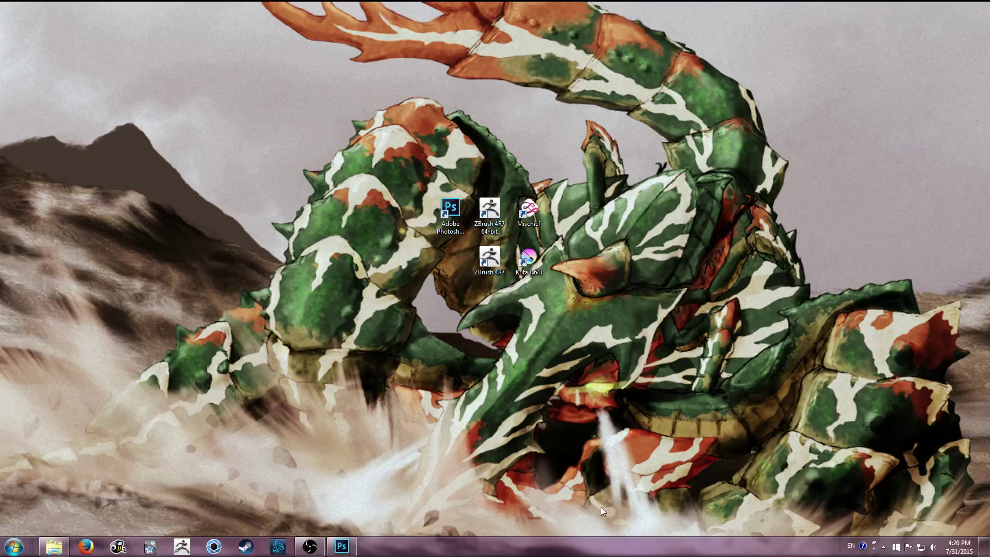
- Drag the taskbar off this screen's bottom edge to the left side
right_click(589, 547)
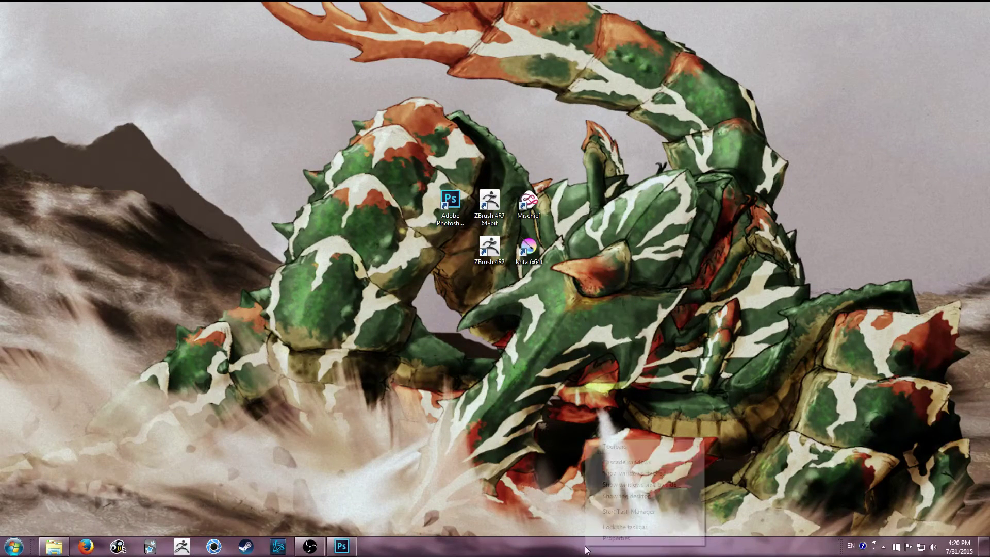
left_click(506, 444)
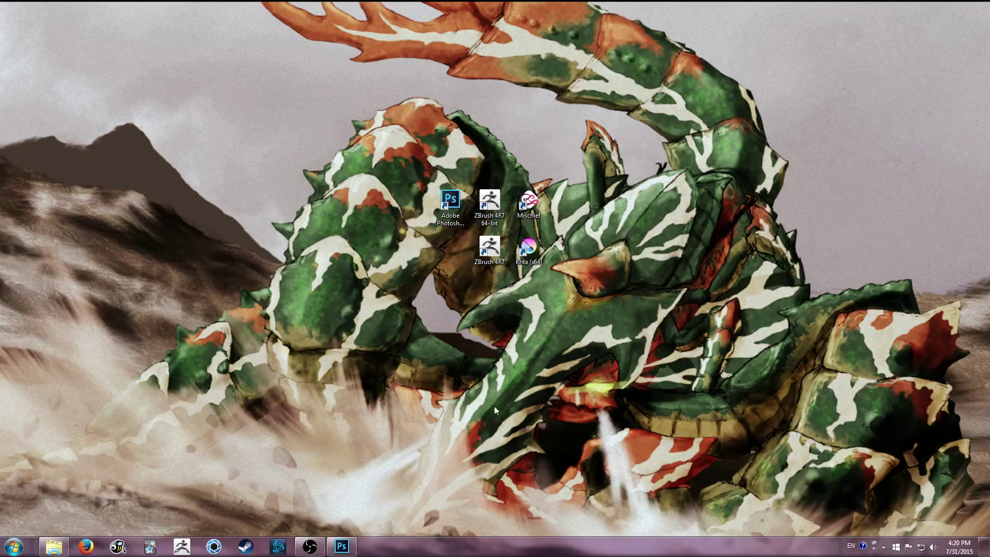
left_click_drag(435, 545, 15, 279)
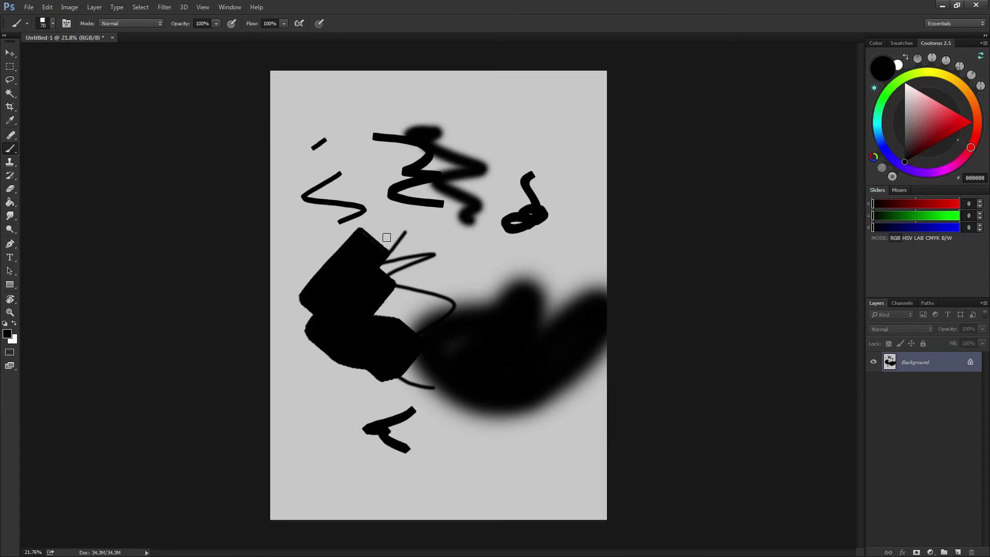
- Paint a black zigzag at the upper right of the canvas over the looped hook
left_click_drag(512, 140, 525, 184)
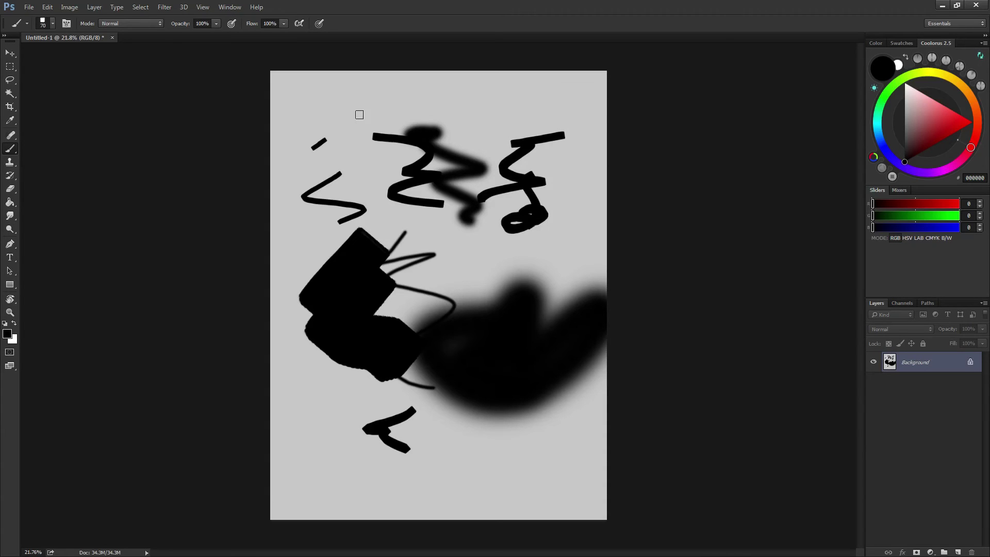
left_click(942, 6)
right_click(586, 122)
- Open Screen Resolution, verify display 1 is the main 1920 × 1080 display, and accept unchanged
left_click(560, 232)
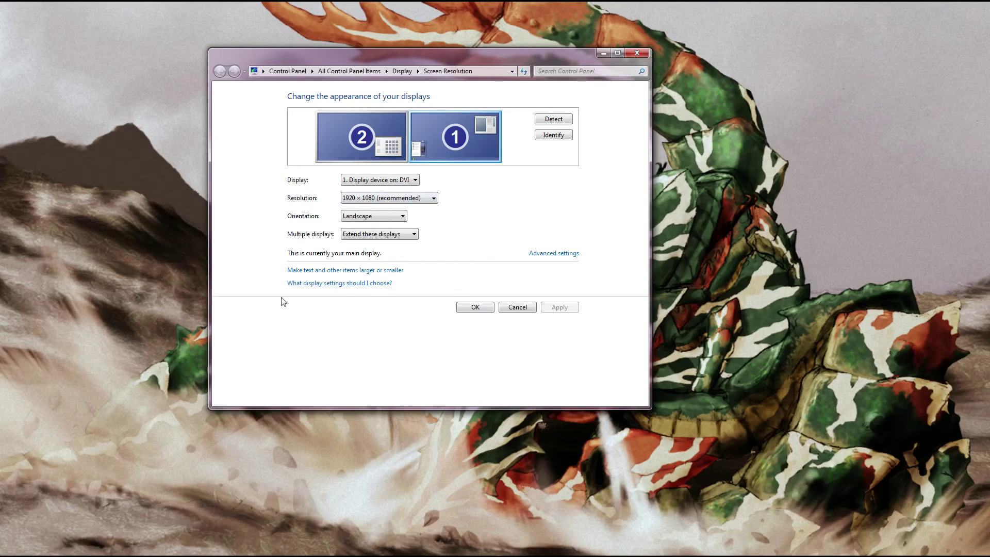
left_click(470, 308)
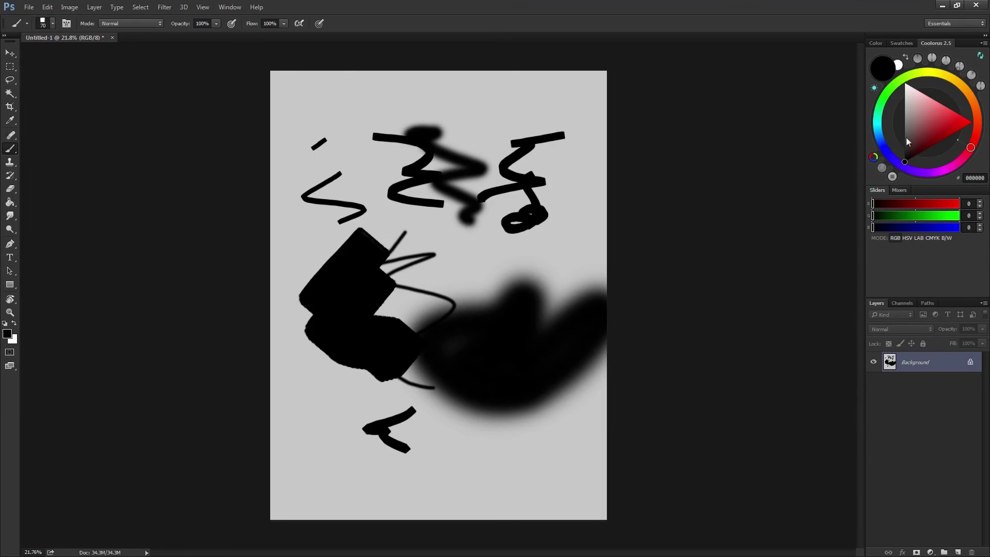
- Switch the paint colour to blue 4D4EC7 and paint a zigzag over the upper-right strokes
left_click(883, 148)
left_click(938, 118)
left_click_drag(558, 176, 494, 219)
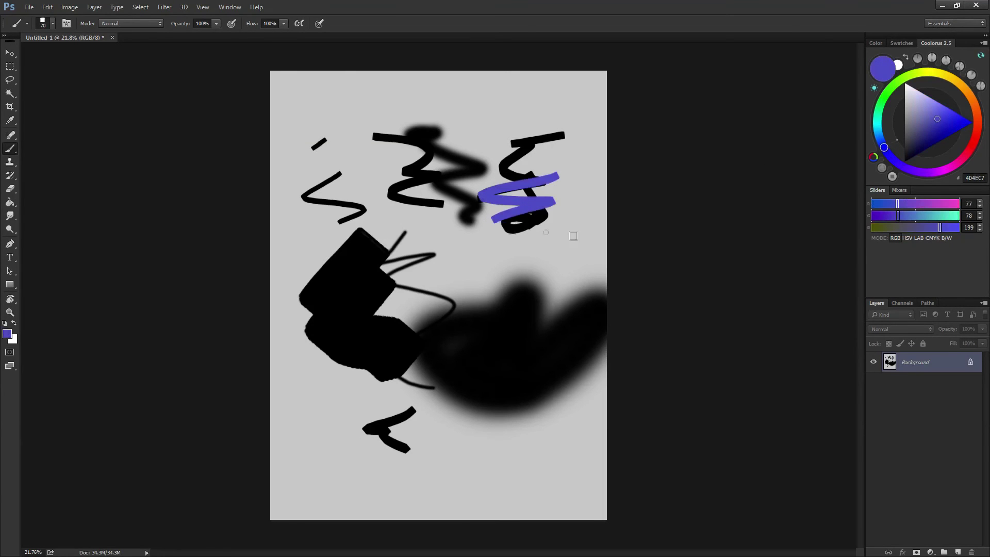
left_click_drag(573, 236, 576, 241)
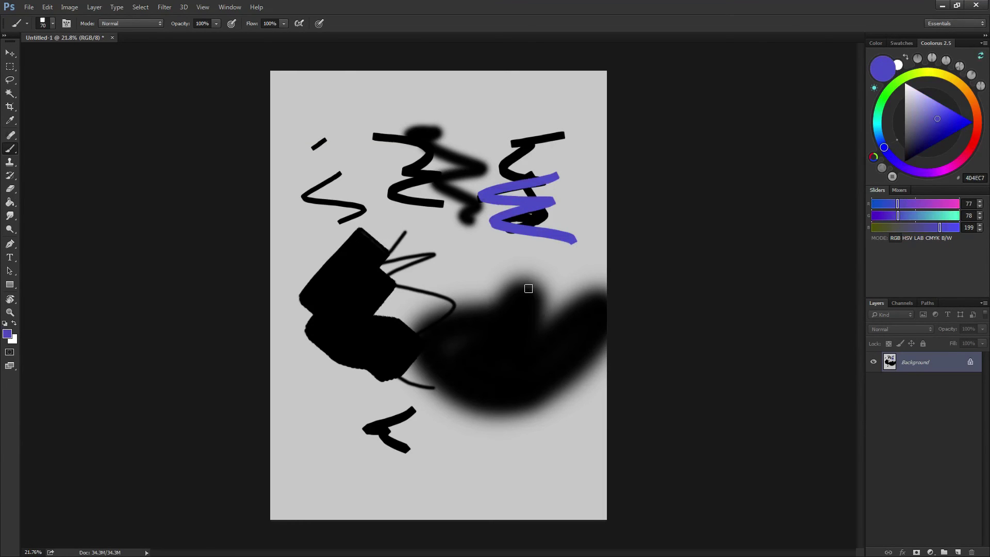
- Paint blue strokes over the dark blur and black shape, and build a blue central blob
mouse_move(525, 307)
left_mouse_down()
mouse_move(468, 343)
mouse_move(502, 346)
mouse_move(488, 339)
mouse_move(525, 371)
mouse_move(500, 364)
left_mouse_up()
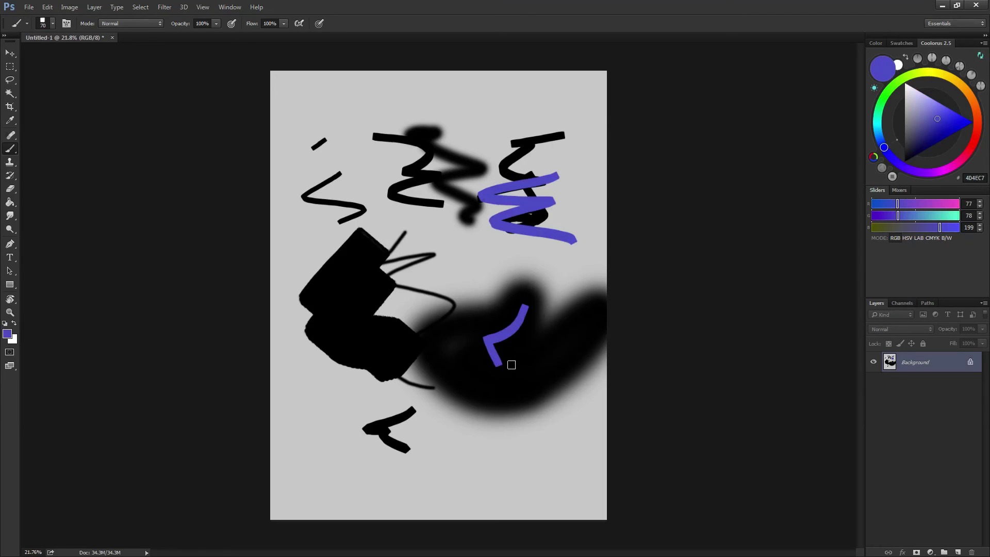
left_click_drag(574, 330, 531, 368)
left_click_drag(381, 345, 380, 282)
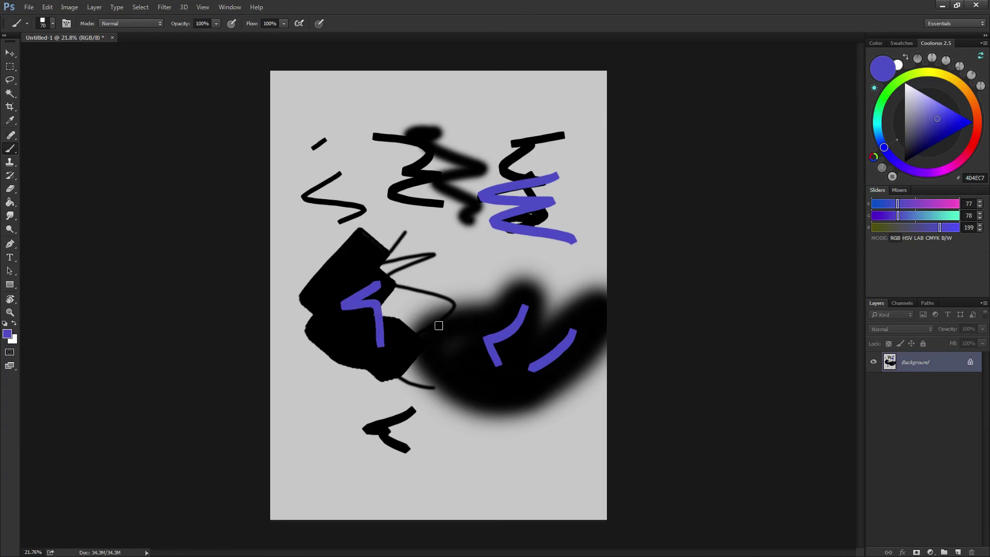
mouse_move(360, 247)
left_mouse_down()
mouse_move(361, 281)
mouse_move(379, 292)
left_mouse_up()
mouse_move(459, 219)
left_mouse_down()
mouse_move(497, 229)
mouse_move(437, 240)
mouse_move(507, 267)
left_mouse_up()
mouse_move(454, 212)
left_mouse_down()
mouse_move(444, 264)
mouse_move(492, 266)
mouse_move(502, 226)
mouse_move(451, 221)
mouse_move(445, 231)
mouse_move(492, 268)
mouse_move(437, 268)
mouse_move(452, 216)
mouse_move(443, 267)
mouse_move(453, 223)
mouse_move(443, 264)
mouse_move(509, 267)
mouse_move(518, 226)
mouse_move(503, 253)
mouse_move(455, 259)
mouse_move(473, 226)
mouse_move(458, 215)
mouse_move(438, 233)
mouse_move(441, 267)
mouse_move(459, 213)
mouse_move(512, 226)
mouse_move(510, 255)
mouse_move(503, 268)
mouse_move(441, 272)
mouse_move(460, 225)
mouse_move(500, 239)
left_mouse_up()
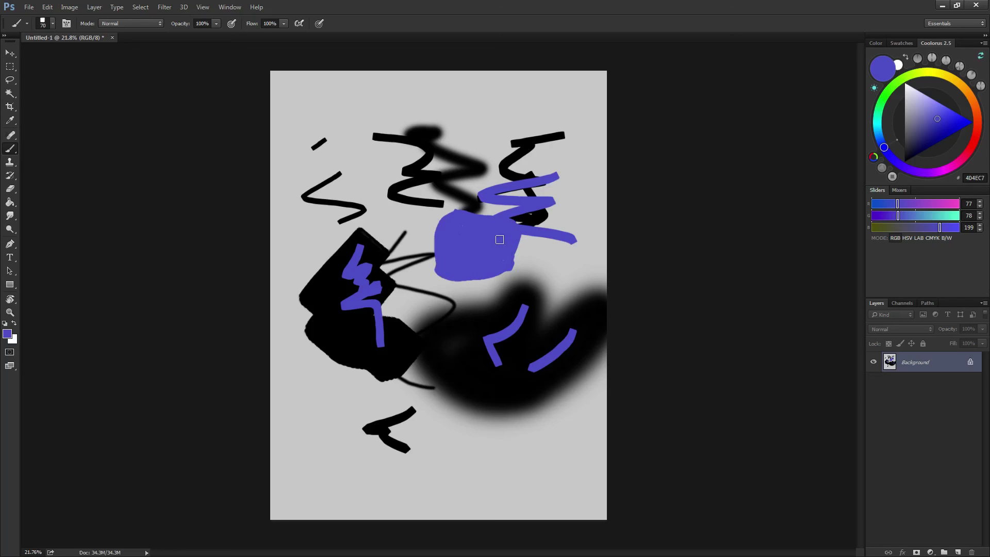
left_click(512, 269)
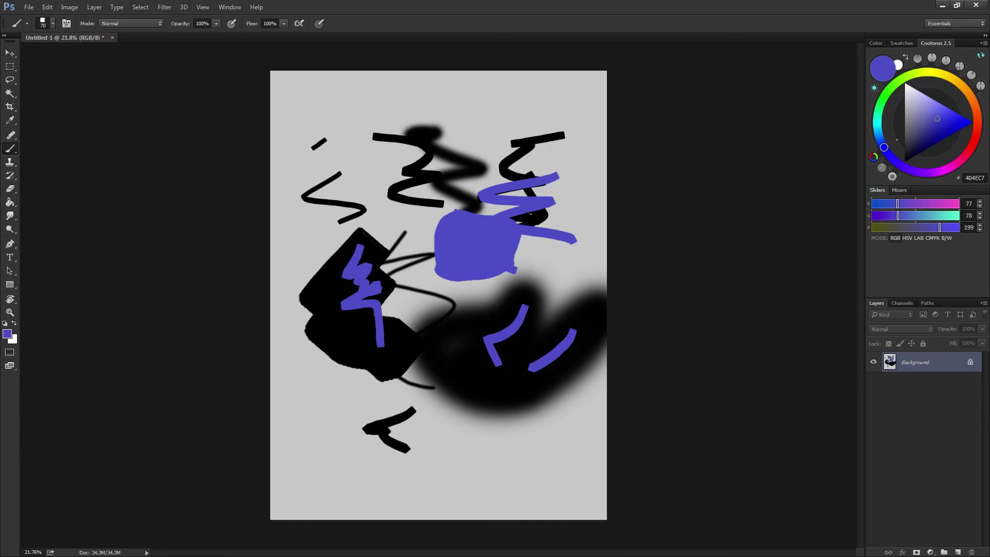